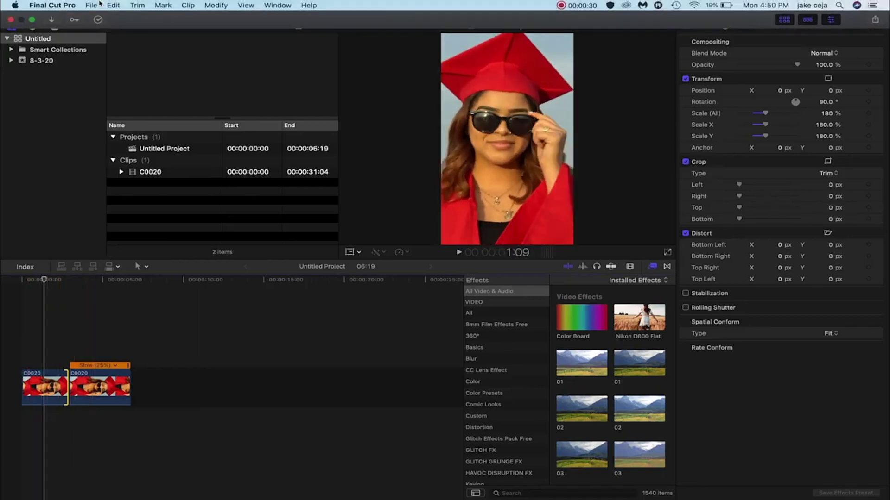
Create a new project with Custom video format at 1080 × 1920 vertical resolution
{"action": "left_click", "coordinate": [95, 5]}
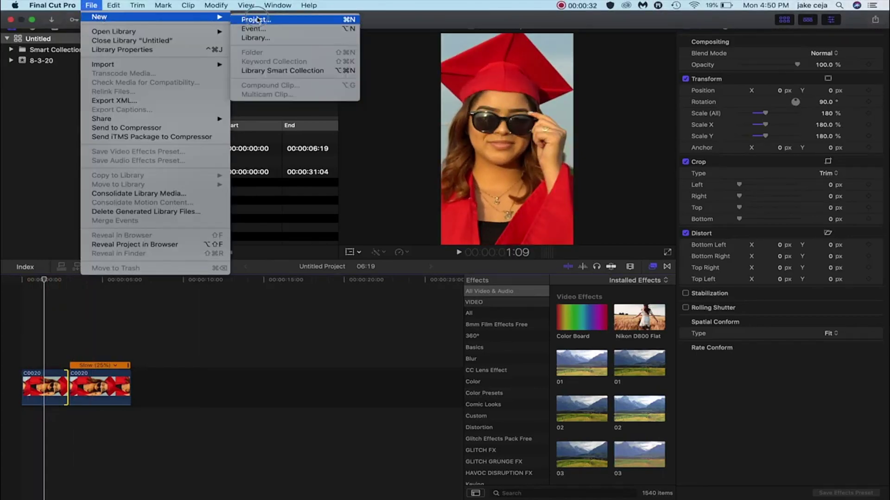
{"action": "left_click", "coordinate": [258, 19]}
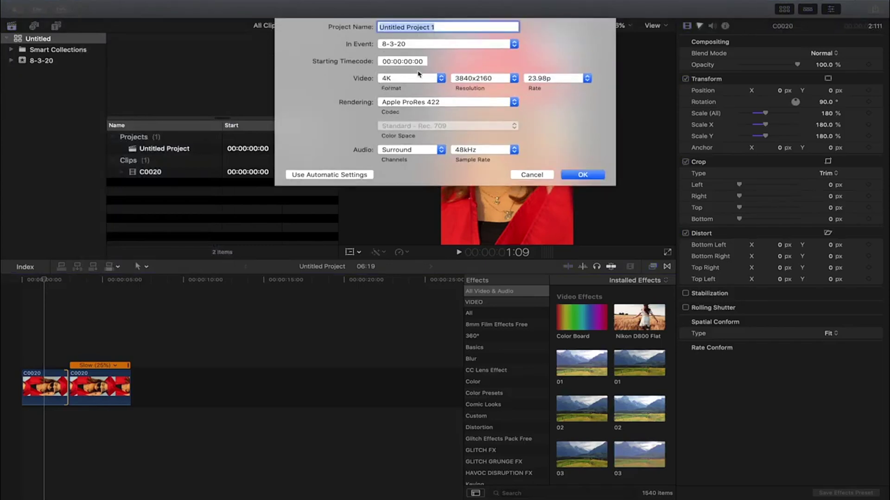
{"action": "left_click", "coordinate": [418, 78]}
{"action": "left_click", "coordinate": [396, 118]}
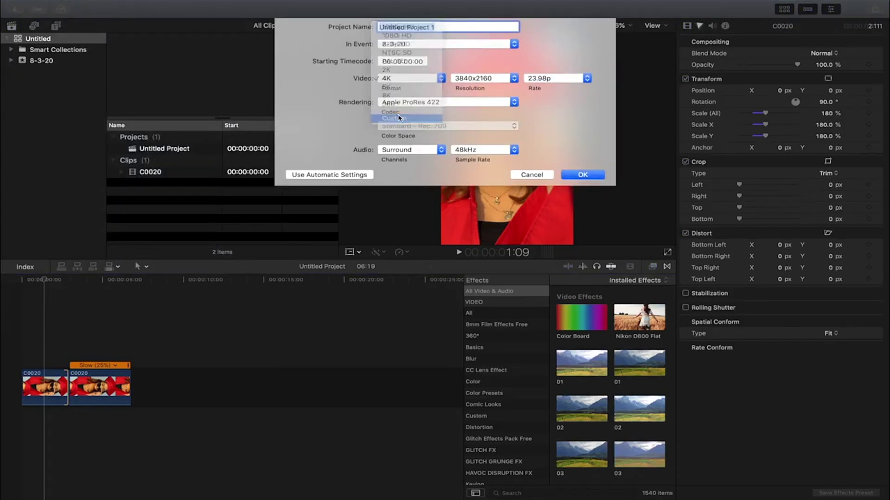
{"action": "double_click", "coordinate": [468, 78]}
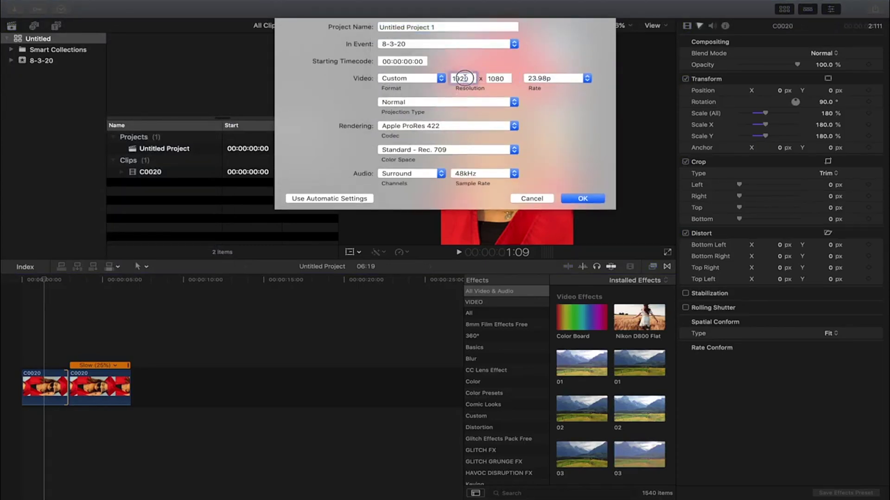
{"action": "type", "text": "10"}
{"action": "double_click", "coordinate": [503, 79]}
{"action": "type", "text": "192"}
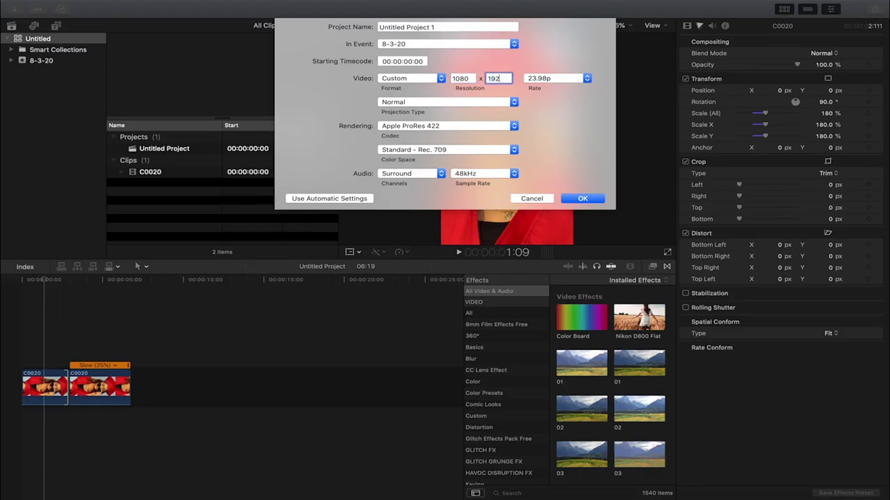
{"action": "left_click", "coordinate": [577, 199]}
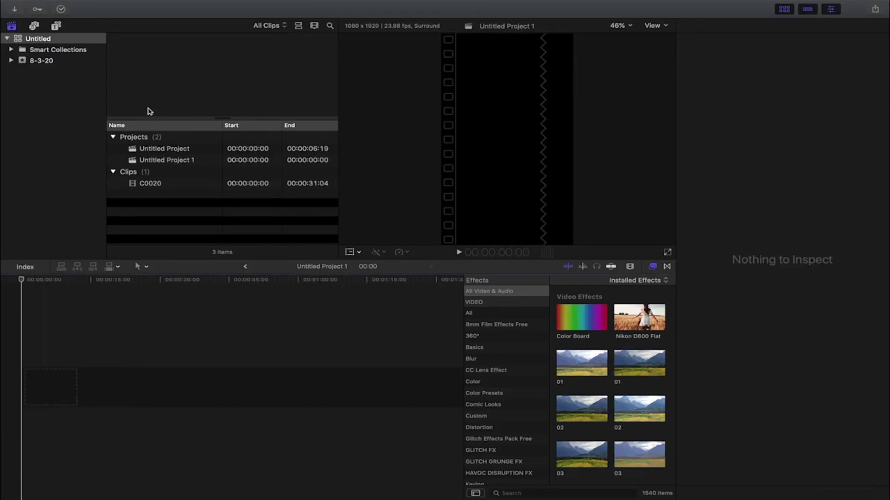
Open the original Untitled Project, zoom the timeline, play it through and select the first C0020 clip
{"action": "double_click", "coordinate": [150, 152]}
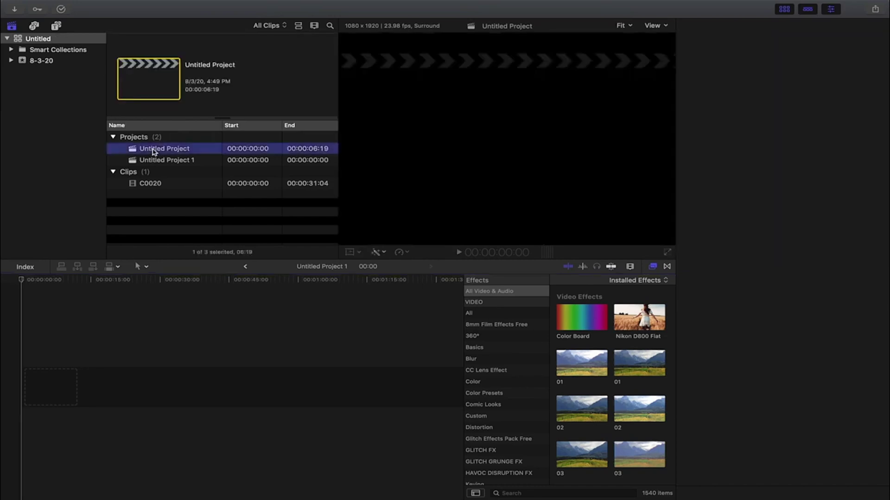
{"action": "key", "text": "super+equal"}
{"action": "key", "text": "super+equal"}
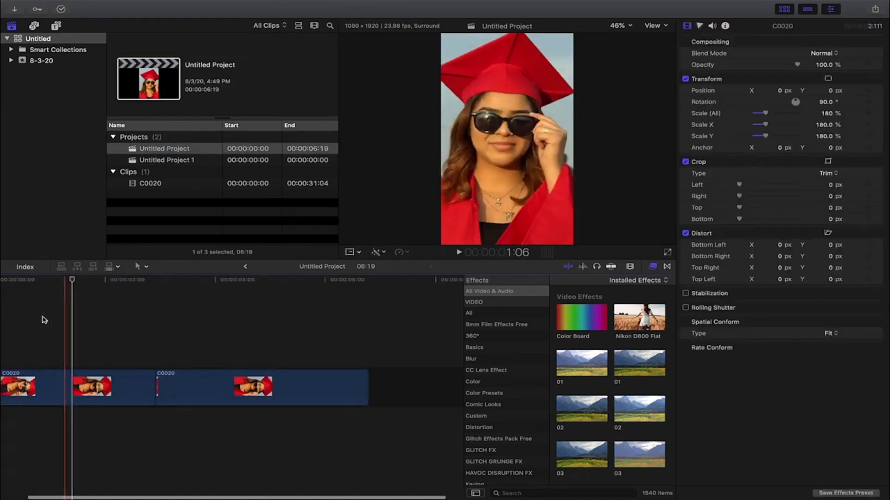
{"action": "left_click_drag", "start_coordinate": [81, 282], "coordinate": [2, 309]}
{"action": "key", "text": "space"}
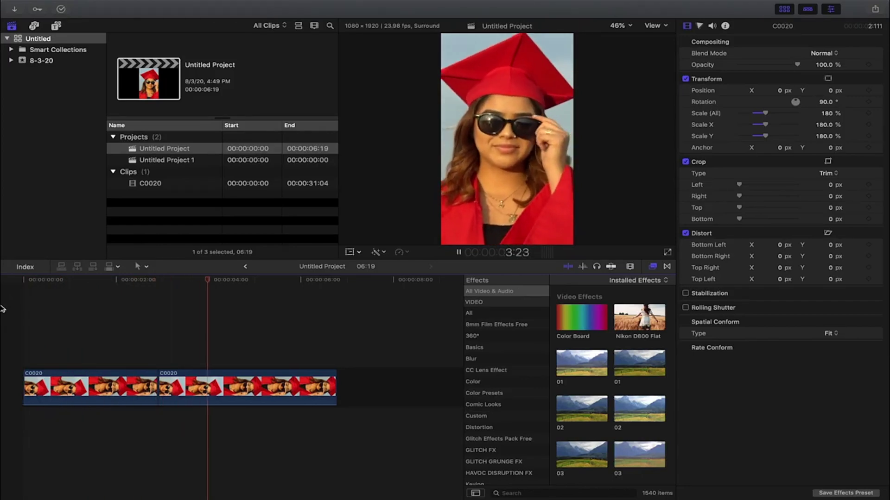
{"action": "key", "text": "space"}
{"action": "left_click", "coordinate": [94, 376]}
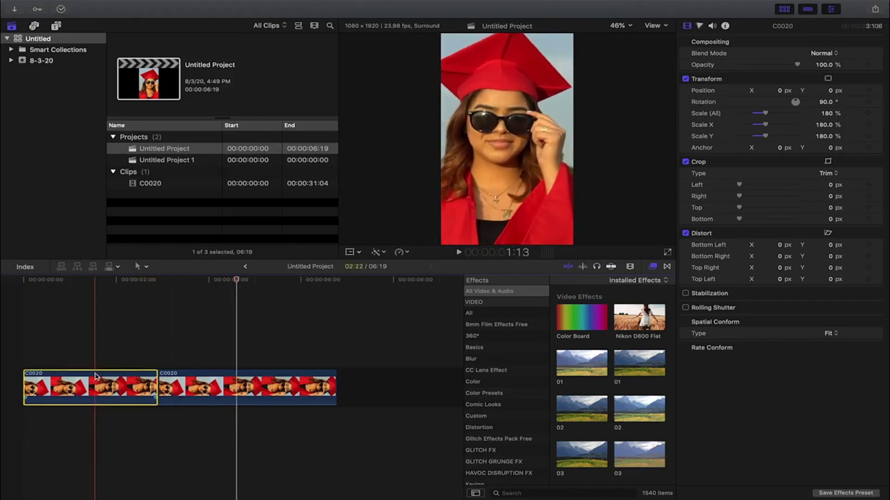
Retime the first C0020 clip to a custom 15% speed
{"action": "left_click", "coordinate": [399, 252]}
{"action": "mouse_move", "coordinate": [412, 262]}
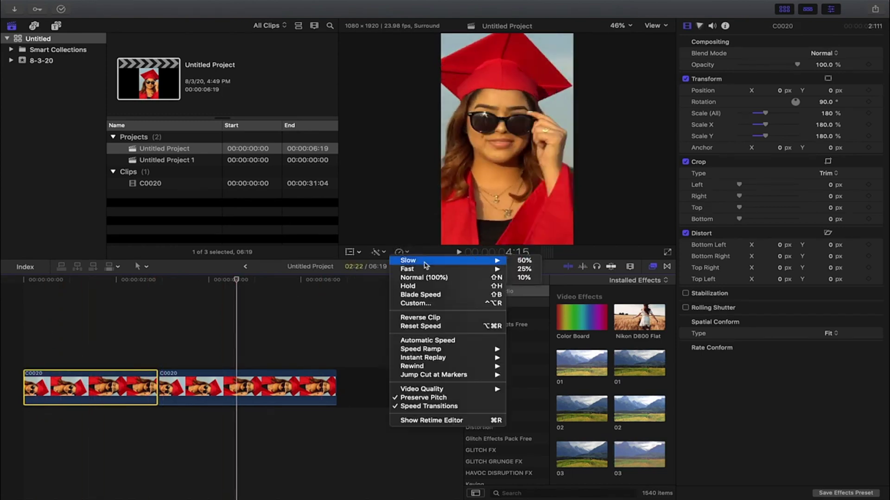
{"action": "left_click", "coordinate": [416, 303]}
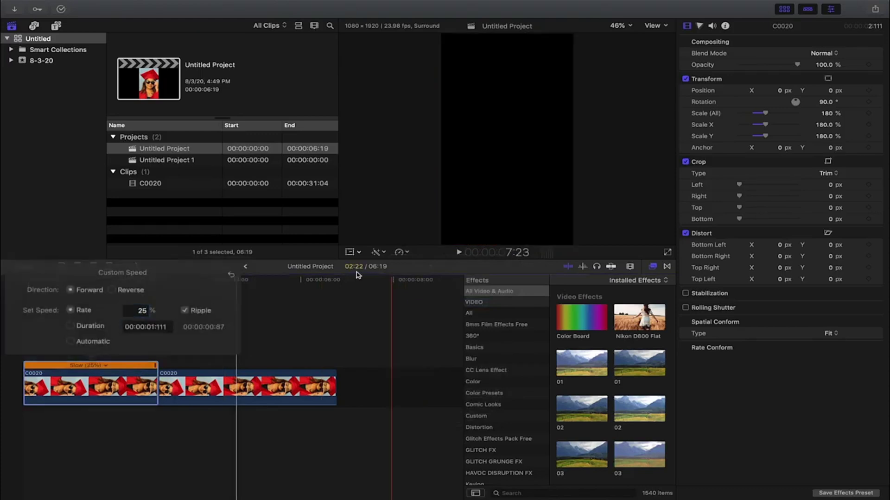
{"action": "left_click", "coordinate": [141, 312]}
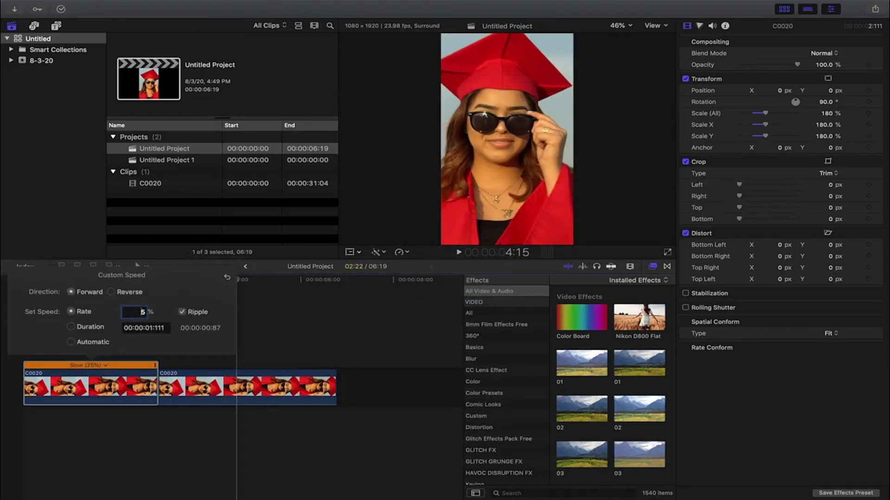
{"action": "type", "text": "15"}
{"action": "key", "text": "Return"}
{"action": "left_click", "coordinate": [22, 427]}
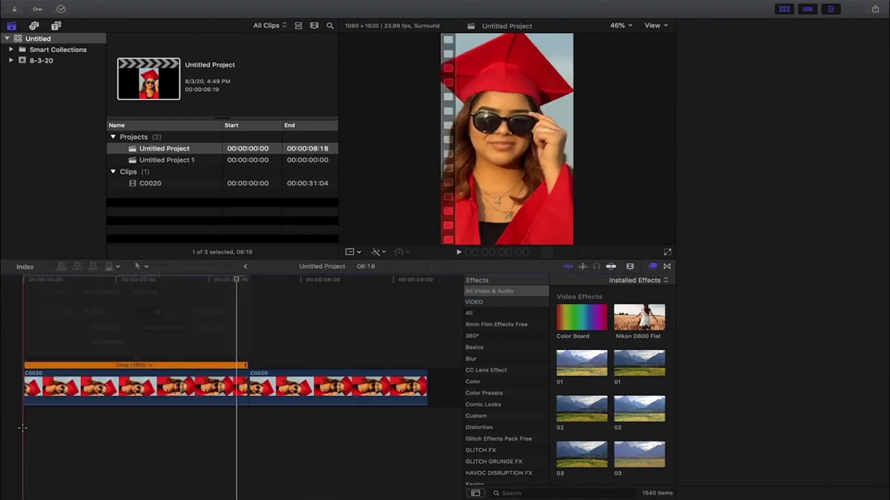
Retime the second C0020 clip to 15% as well and fit the whole timeline in view
{"action": "left_click", "coordinate": [23, 284]}
{"action": "left_click", "coordinate": [268, 301]}
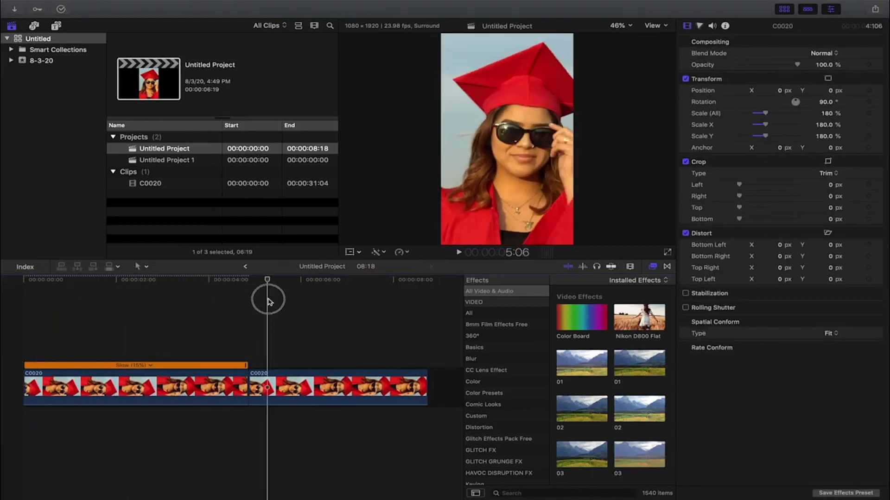
{"action": "left_click", "coordinate": [287, 387]}
{"action": "left_click", "coordinate": [400, 252]}
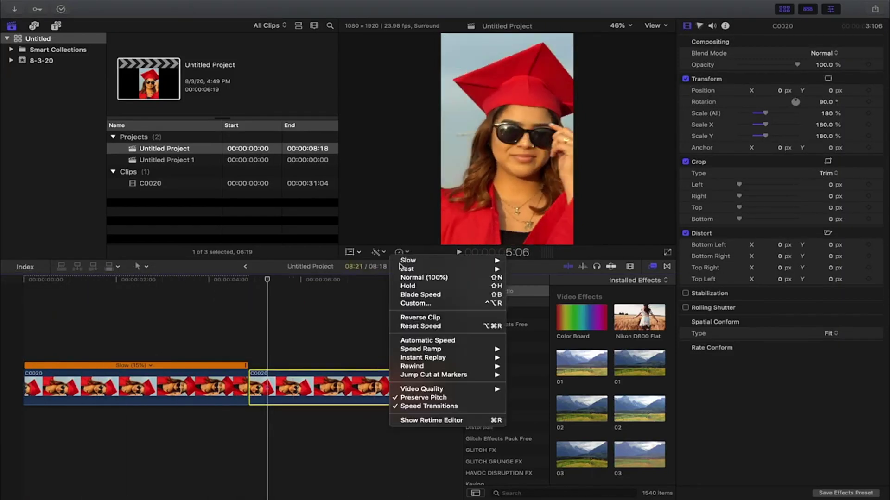
{"action": "left_click", "coordinate": [412, 303]}
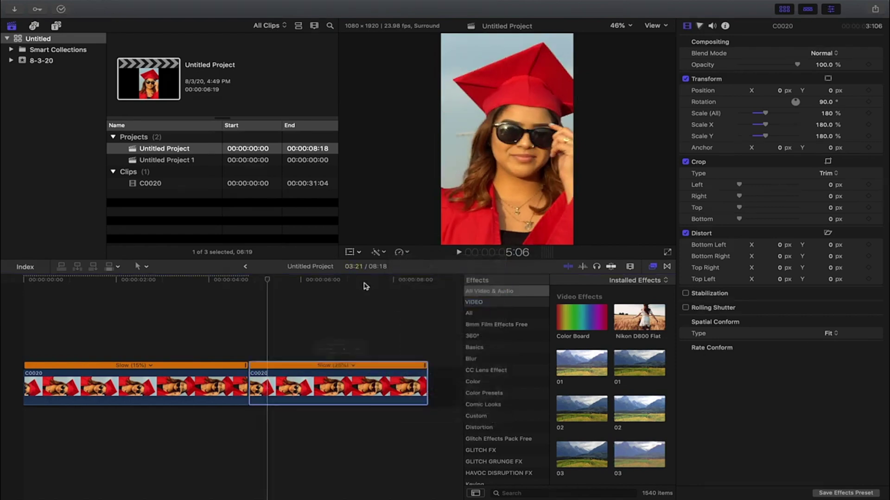
{"action": "left_click", "coordinate": [358, 312]}
{"action": "type", "text": "1"}
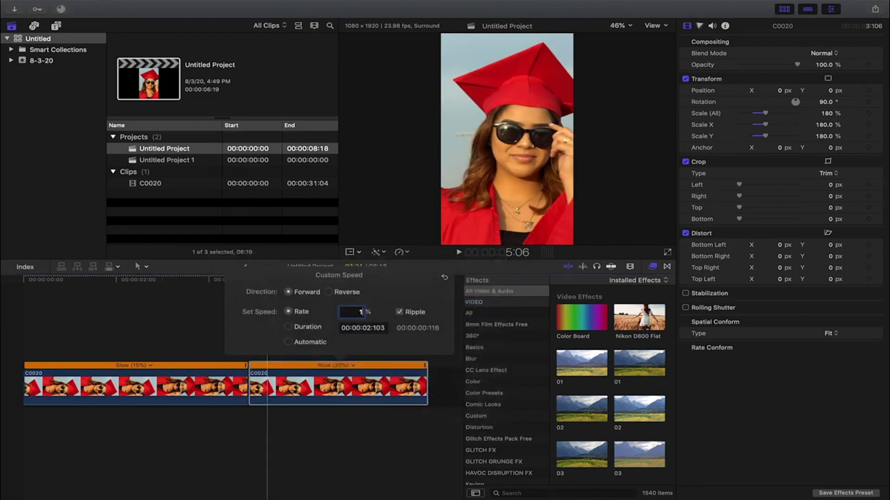
{"action": "type", "text": "5"}
{"action": "key", "text": "Return"}
{"action": "left_click", "coordinate": [180, 344]}
{"action": "key", "text": "shift+z"}
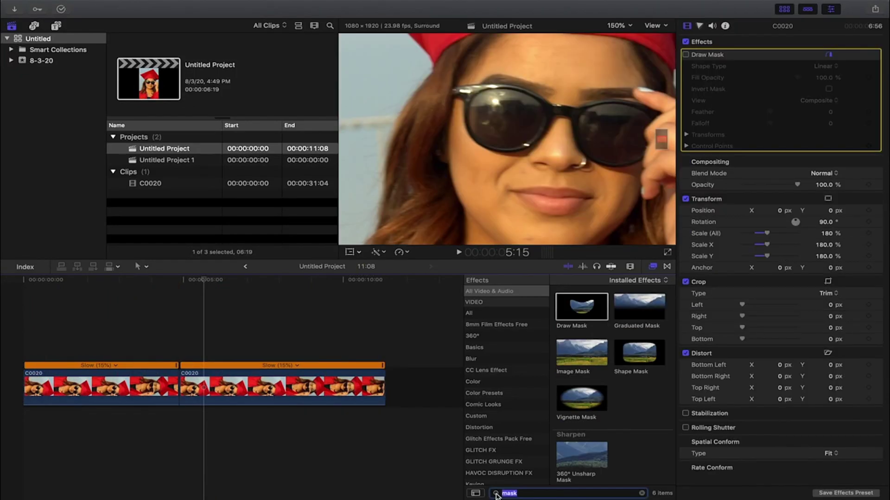
Search effects for 'mask', drop Draw Mask on the second C0020 clip, and park the playhead at 5:00
{"action": "type", "text": "ask"}
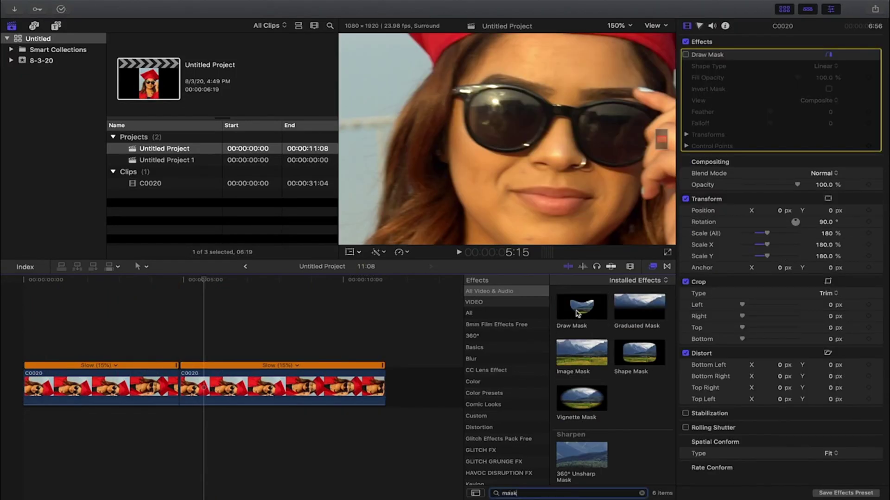
{"action": "mouse_move", "coordinate": [577, 314]}
{"action": "left_mouse_down"}
{"action": "mouse_move", "coordinate": [536, 302]}
{"action": "mouse_move", "coordinate": [278, 338]}
{"action": "mouse_move", "coordinate": [254, 384]}
{"action": "left_mouse_up"}
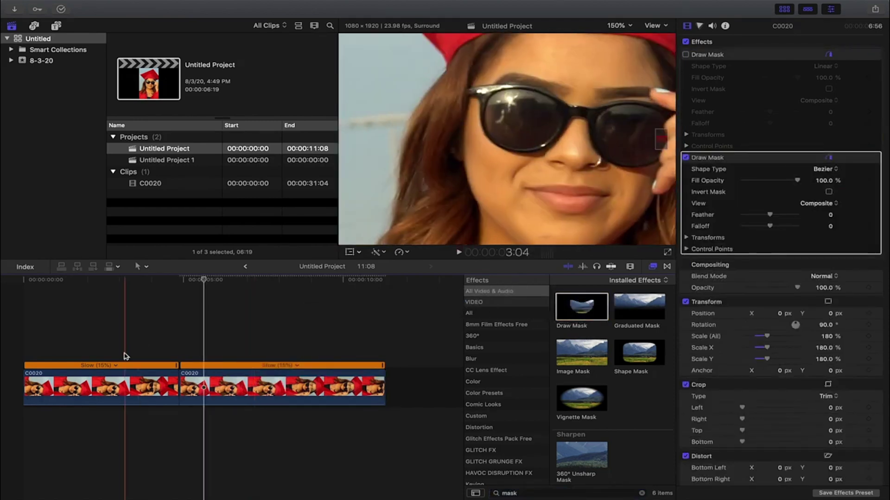
{"action": "left_click_drag", "start_coordinate": [194, 279], "coordinate": [183, 280]}
{"action": "key", "text": "shift+z"}
Zoom the viewer to 200%, trace a closed Draw Mask around the left lens, and invert it
{"action": "left_click", "coordinate": [616, 26]}
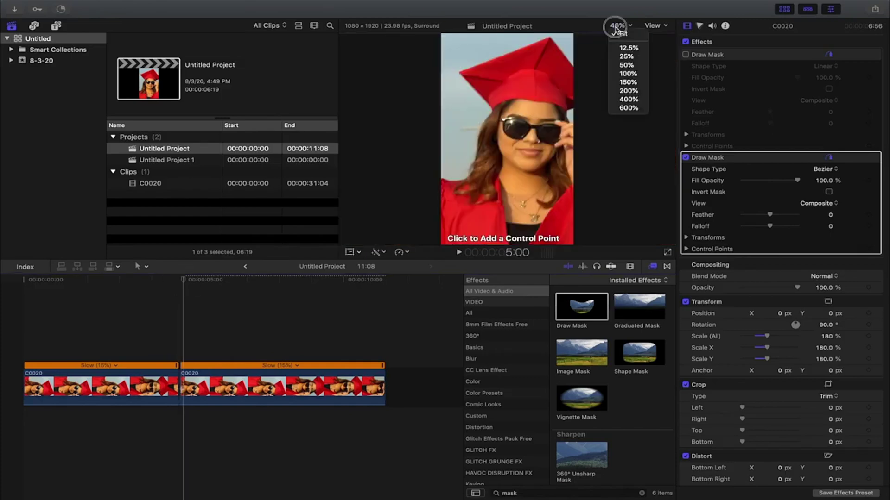
{"action": "left_click", "coordinate": [629, 90]}
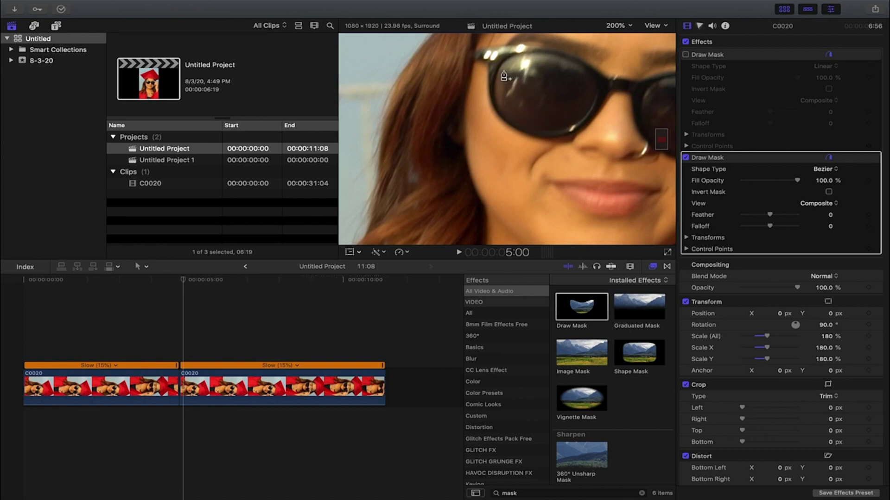
{"action": "left_click", "coordinate": [498, 72]}
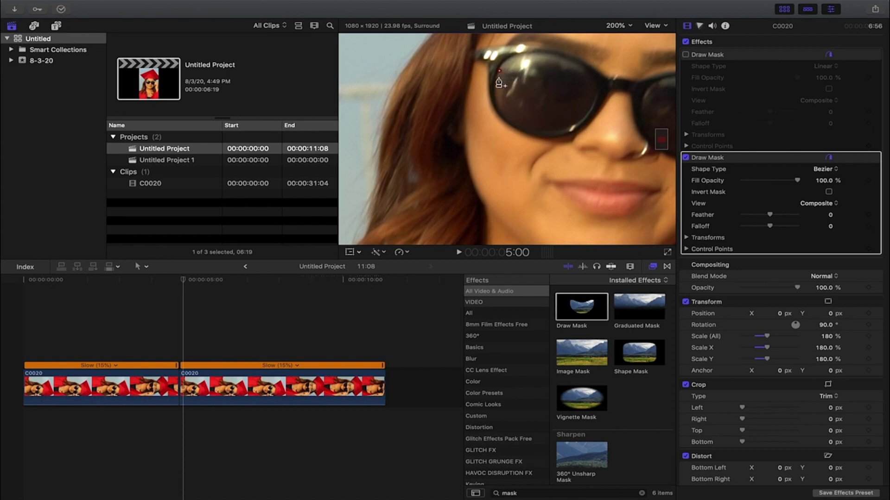
{"action": "left_click", "coordinate": [502, 102]}
{"action": "left_click", "coordinate": [507, 111]}
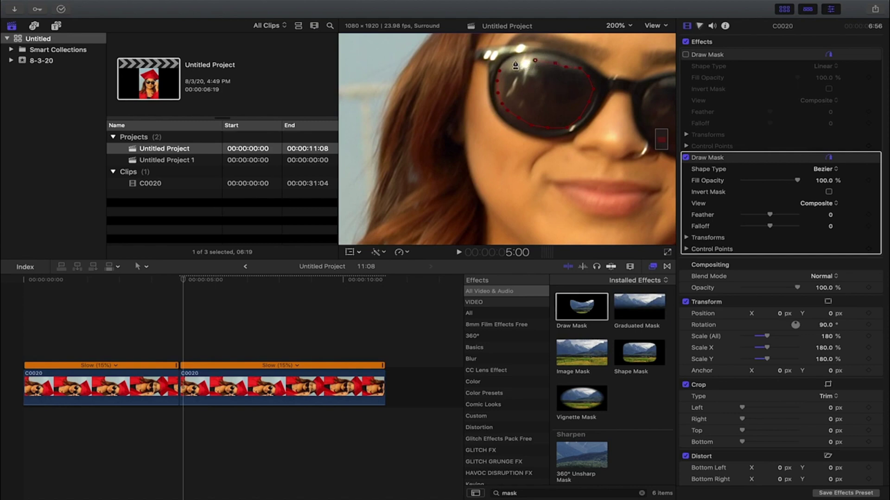
{"action": "left_click", "coordinate": [501, 72]}
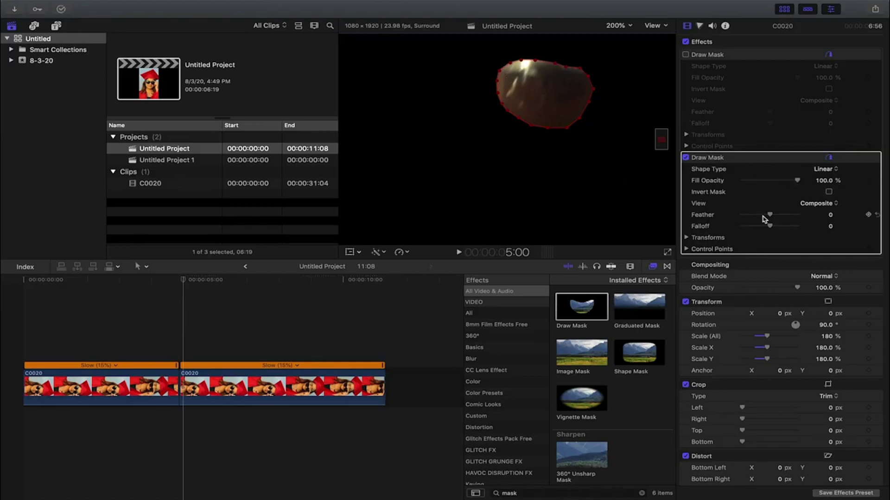
{"action": "left_click", "coordinate": [829, 192]}
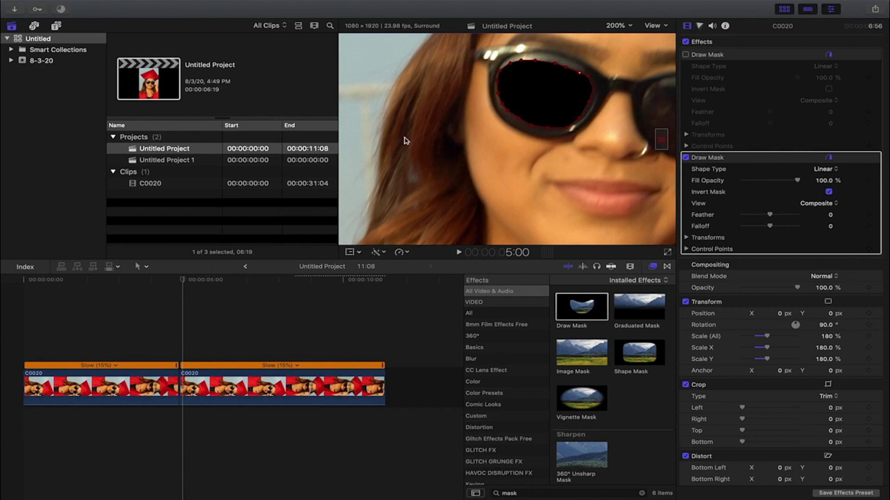
Scrub forward and back to 5:00 to check the inverted lens mask
{"action": "mouse_move", "coordinate": [183, 279]}
{"action": "left_mouse_down"}
{"action": "mouse_move", "coordinate": [230, 282]}
{"action": "mouse_move", "coordinate": [235, 290]}
{"action": "mouse_move", "coordinate": [234, 280]}
{"action": "mouse_move", "coordinate": [188, 284]}
{"action": "mouse_move", "coordinate": [189, 293]}
{"action": "mouse_move", "coordinate": [184, 285]}
{"action": "left_mouse_up"}
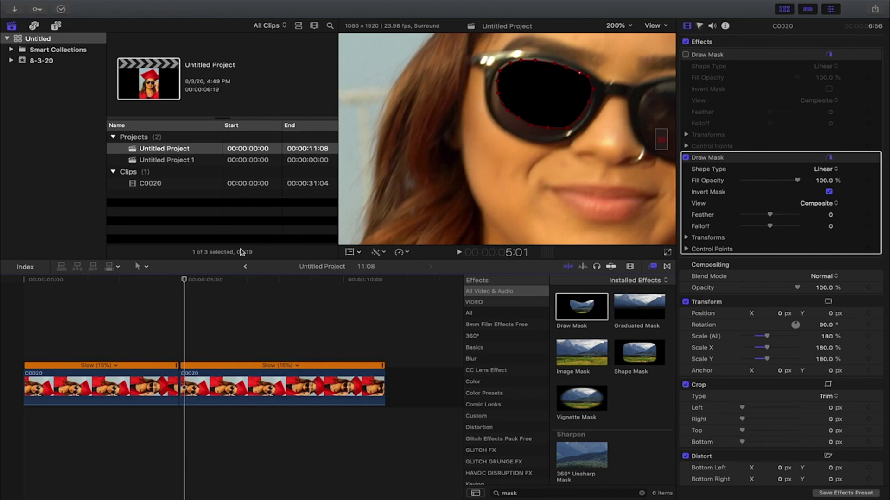
{"action": "left_click_drag", "start_coordinate": [182, 279], "coordinate": [185, 281]}
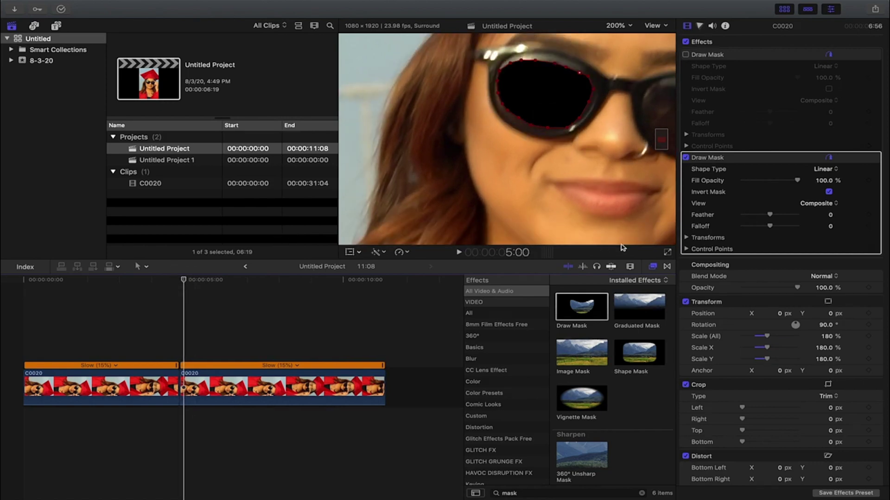
Expand the Draw Mask Transforms and set 5:00 keyframes for mask Position and Rotation
{"action": "left_click", "coordinate": [687, 237]}
{"action": "left_click", "coordinate": [686, 283]}
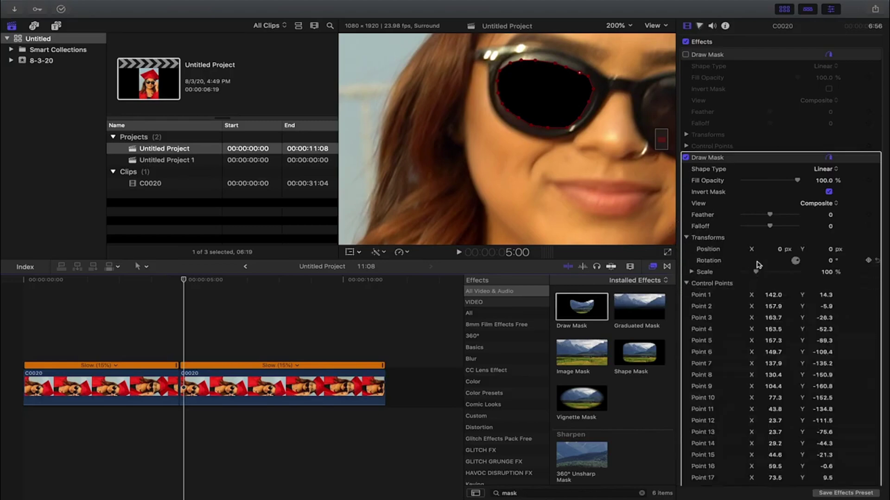
{"action": "left_click", "coordinate": [687, 283]}
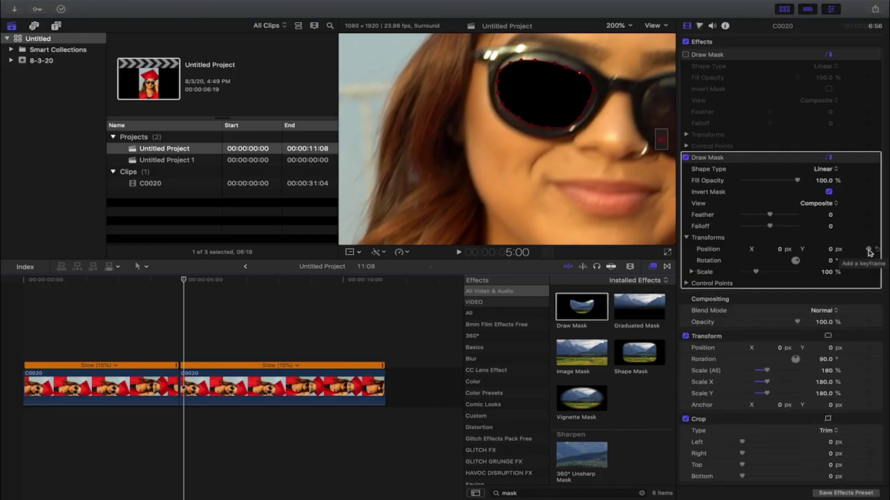
{"action": "left_click", "coordinate": [868, 250]}
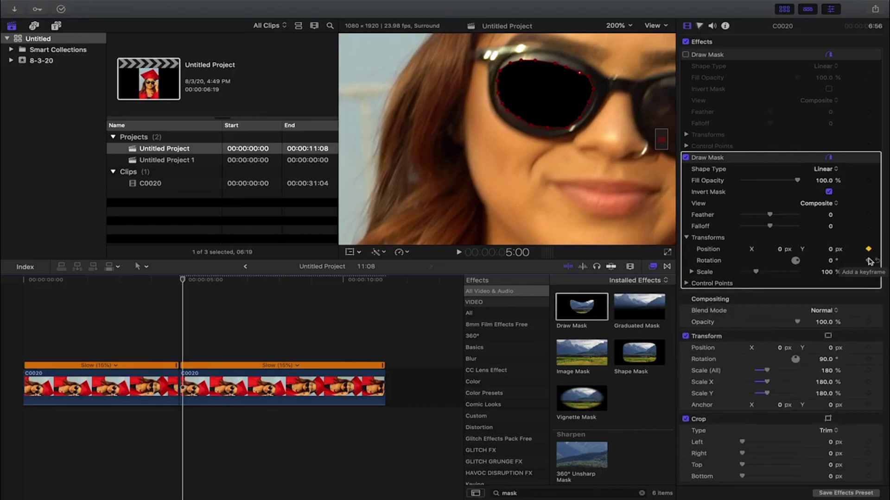
{"action": "left_click", "coordinate": [869, 261]}
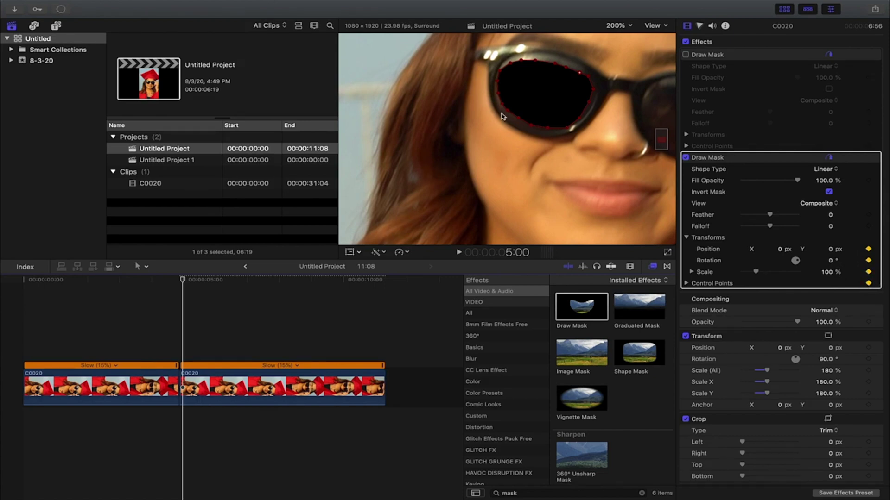
Step frame by frame past 5:00, dragging the mask back over the moving left lens to keyframe its position
{"action": "key", "text": "Right"}
{"action": "left_click_drag", "start_coordinate": [521, 103], "coordinate": [508, 122]}
{"action": "key", "text": "Right"}
{"action": "key", "text": "Right"}
{"action": "key", "text": "Right"}
{"action": "key", "text": "Right"}
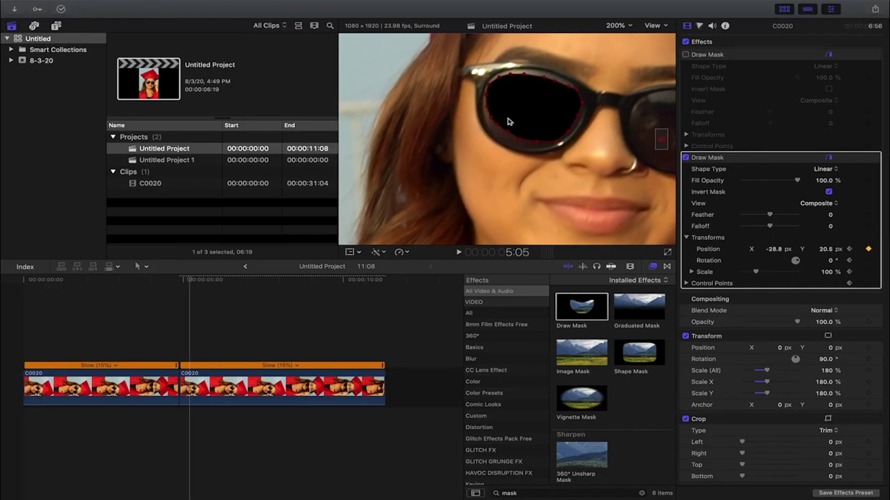
{"action": "key", "text": "Right"}
{"action": "key", "text": "Right"}
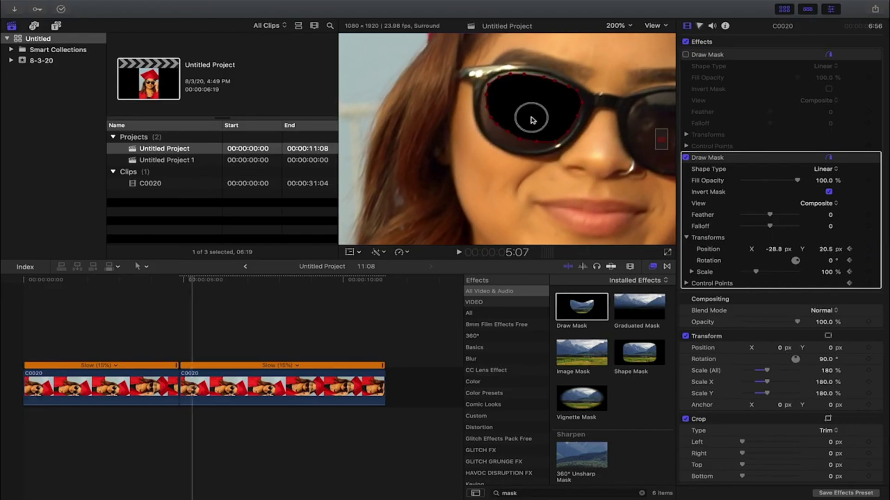
{"action": "left_click_drag", "start_coordinate": [531, 122], "coordinate": [531, 121]}
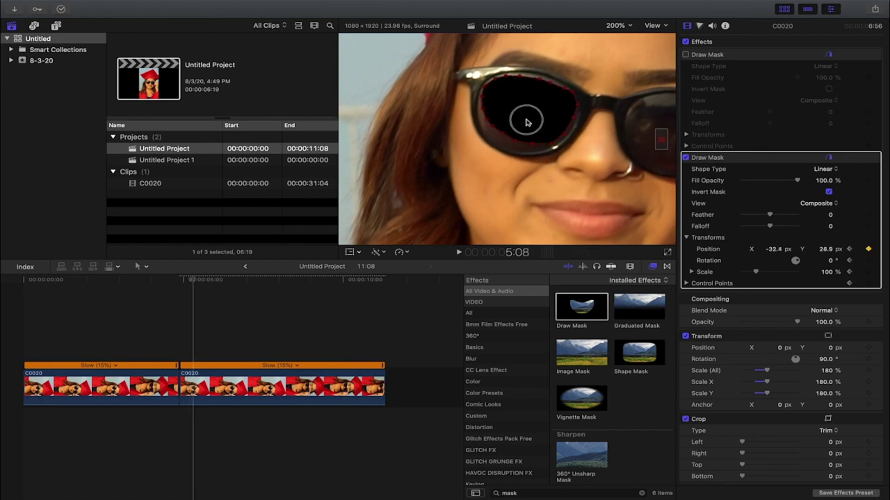
{"action": "key", "text": "Right"}
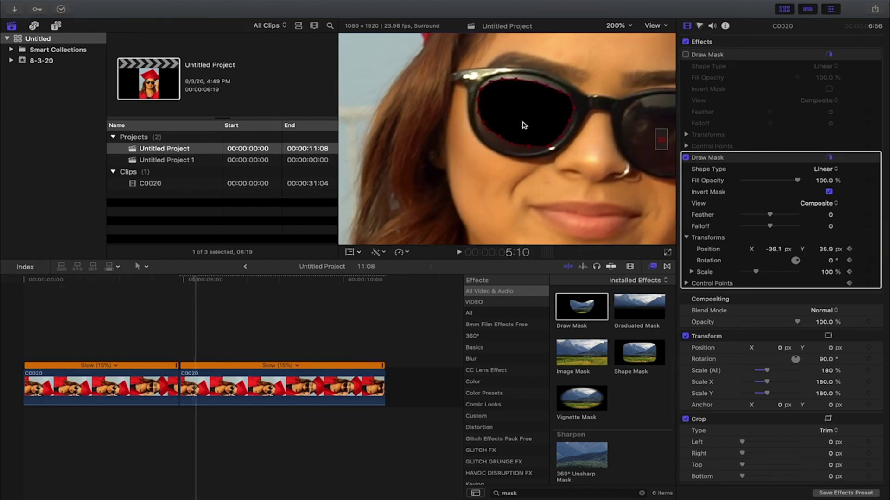
{"action": "key", "text": "Right"}
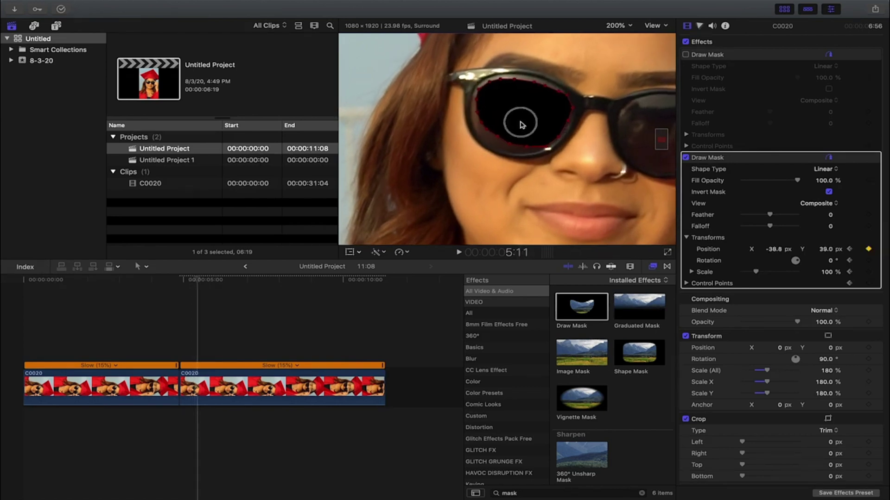
{"action": "key", "text": "Right"}
{"action": "key", "text": "Right"}
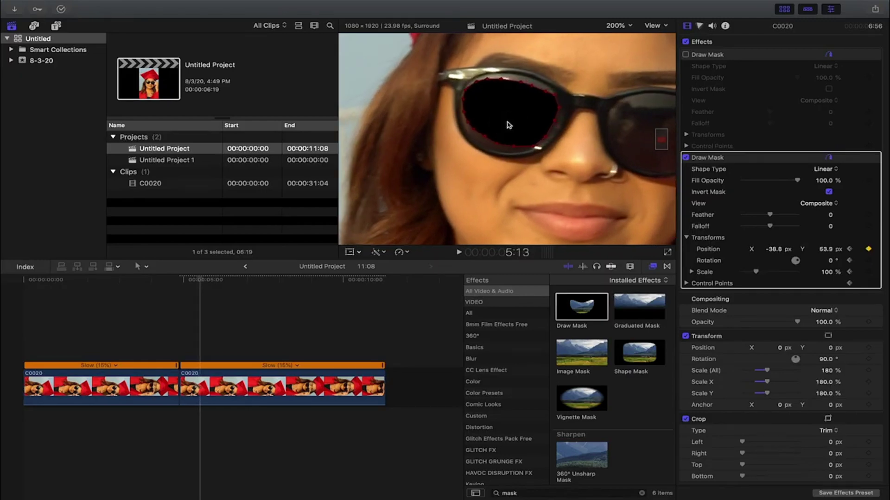
{"action": "key", "text": "Right"}
{"action": "key", "text": "Right"}
{"action": "key", "text": "Right"}
{"action": "key", "text": "Right"}
{"action": "key", "text": "Right"}
{"action": "key", "text": "Right"}
{"action": "key", "text": "Right"}
{"action": "key", "text": "Right"}
{"action": "key", "text": "Right"}
{"action": "left_click_drag", "start_coordinate": [508, 124], "coordinate": [429, 83]}
{"action": "key", "text": "Right"}
{"action": "key", "text": "Right"}
{"action": "key", "text": "Right"}
{"action": "key", "text": "Right"}
{"action": "key", "text": "Right"}
{"action": "key", "text": "Right"}
{"action": "key", "text": "Right"}
{"action": "key", "text": "Right"}
{"action": "key", "text": "Right"}
{"action": "key", "text": "Right"}
{"action": "key", "text": "Right"}
{"action": "key", "text": "Right"}
{"action": "key", "text": "Right"}
{"action": "key", "text": "Right"}
{"action": "key", "text": "Right"}
{"action": "key", "text": "Right"}
{"action": "key", "text": "Right"}
{"action": "key", "text": "Right"}
{"action": "key", "text": "Right"}
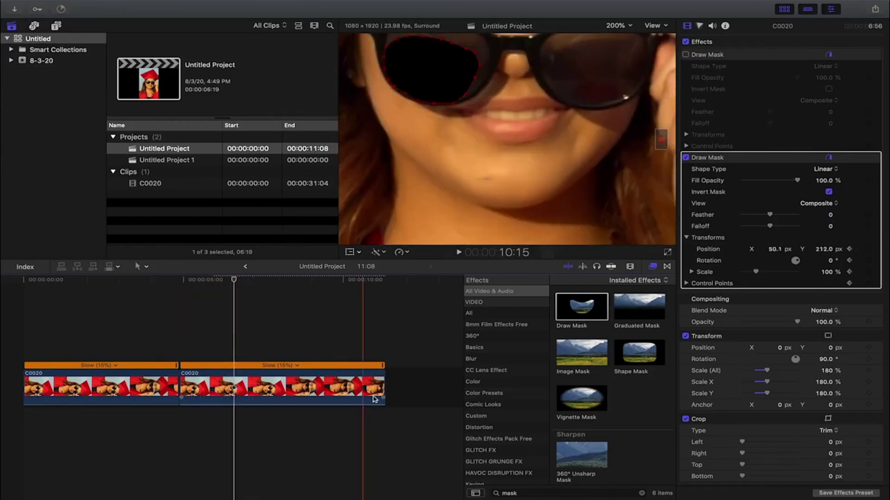
Trim the second clip's end so the project runs 06:15, and raise the mask Feather to 33
{"action": "left_click", "coordinate": [350, 387]}
{"action": "left_click_drag", "start_coordinate": [350, 387], "coordinate": [230, 379]}
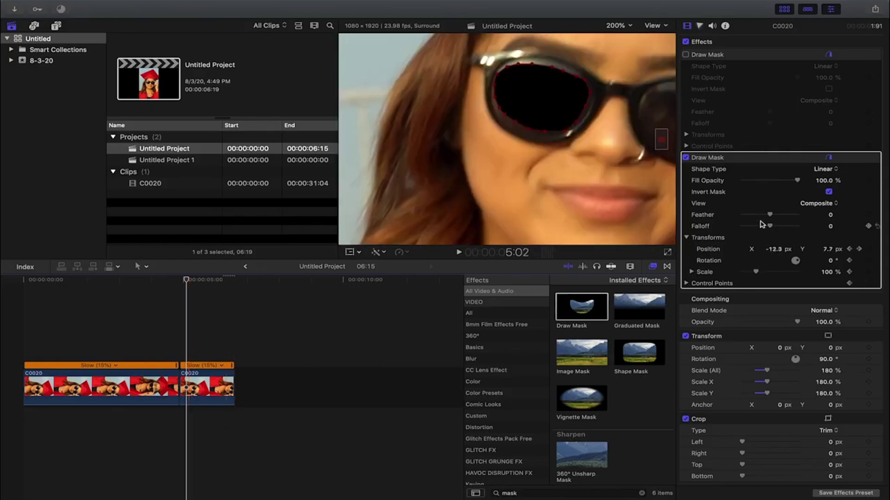
{"action": "mouse_move", "coordinate": [771, 218]}
{"action": "left_mouse_down"}
{"action": "mouse_move", "coordinate": [787, 218]}
{"action": "mouse_move", "coordinate": [768, 218]}
{"action": "mouse_move", "coordinate": [779, 217]}
{"action": "left_mouse_up"}
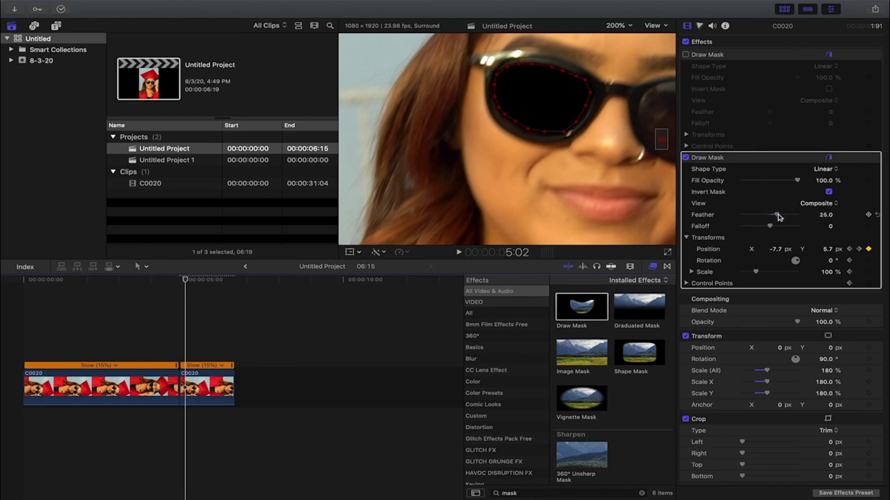
{"action": "left_click_drag", "start_coordinate": [780, 217], "coordinate": [782, 216]}
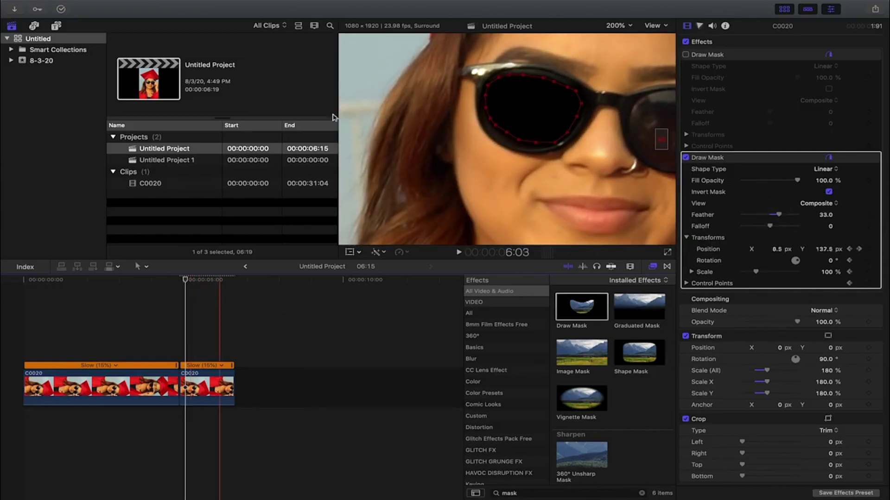
{"action": "left_click", "coordinate": [618, 24]}
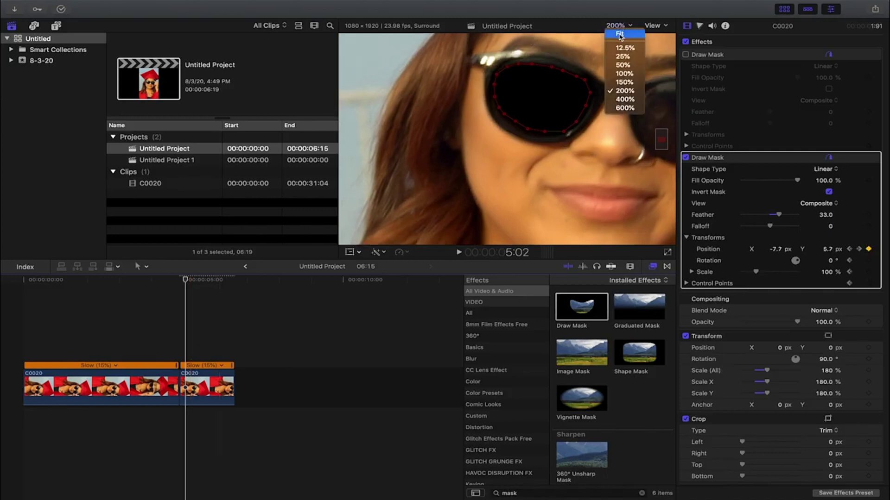
Keyframe the mask Fill Opacity fading from 100% to 0%, then make the second C0020 clip connected
{"action": "left_click", "coordinate": [620, 34]}
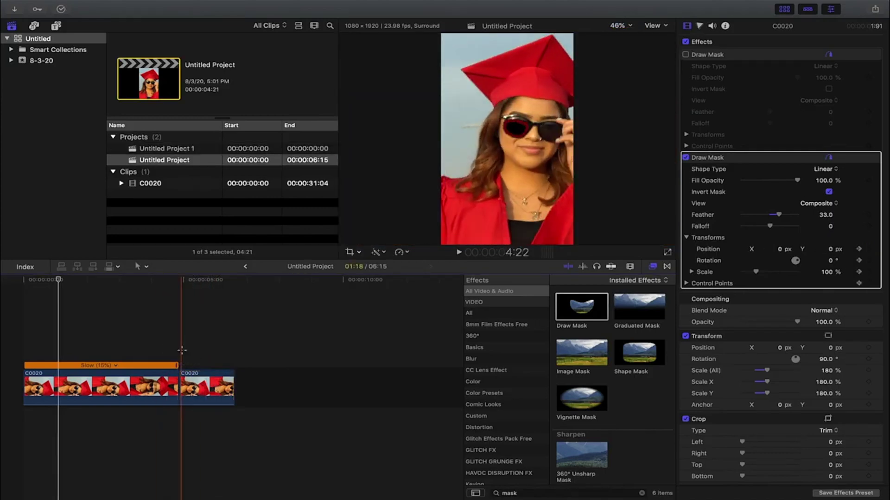
{"action": "left_click", "coordinate": [179, 280]}
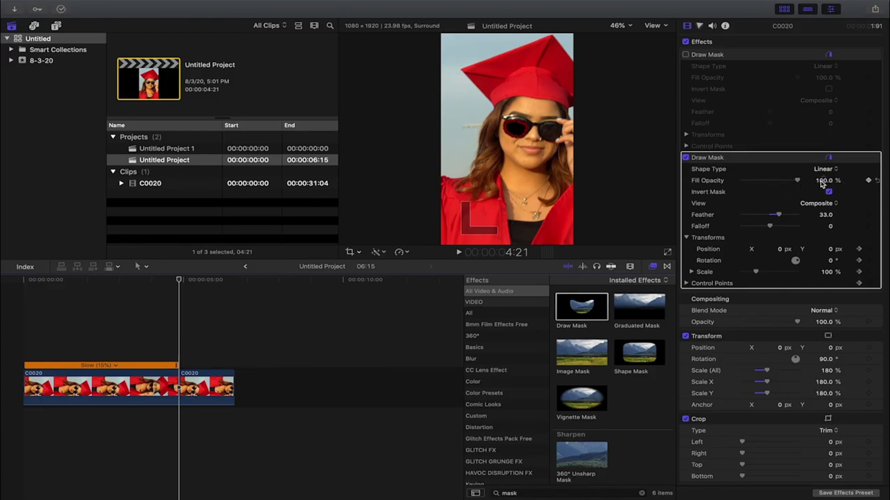
{"action": "left_click", "coordinate": [869, 182]}
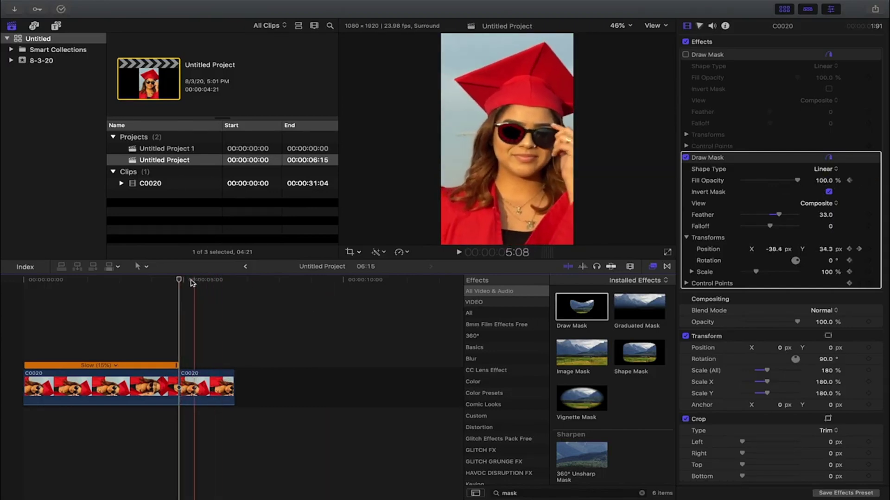
{"action": "left_click_drag", "start_coordinate": [179, 279], "coordinate": [234, 291]}
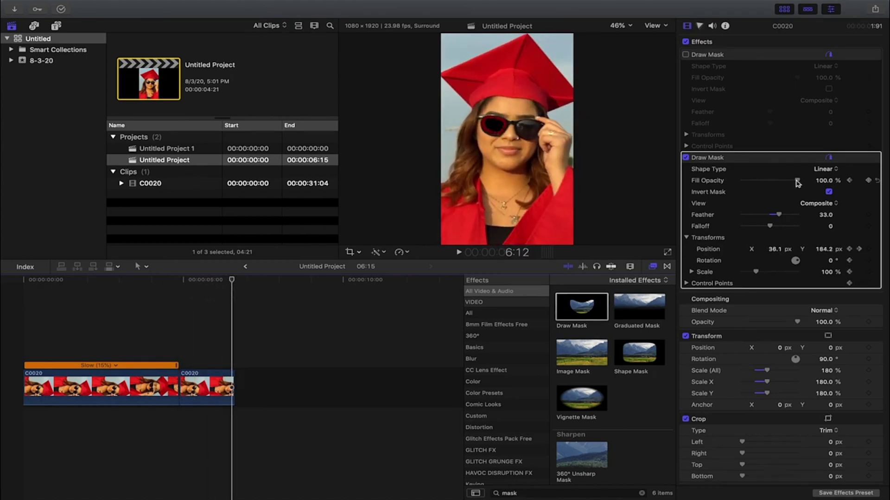
{"action": "left_click_drag", "start_coordinate": [797, 183], "coordinate": [717, 184]}
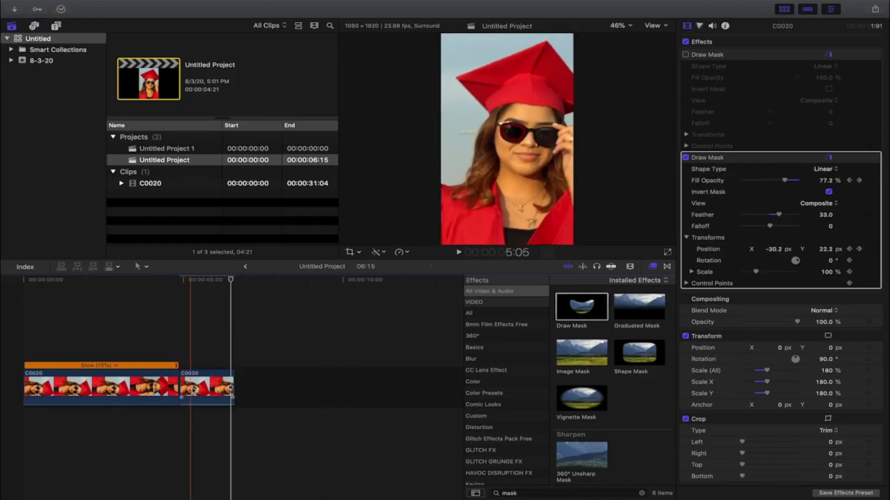
{"action": "left_click_drag", "start_coordinate": [193, 391], "coordinate": [103, 325]}
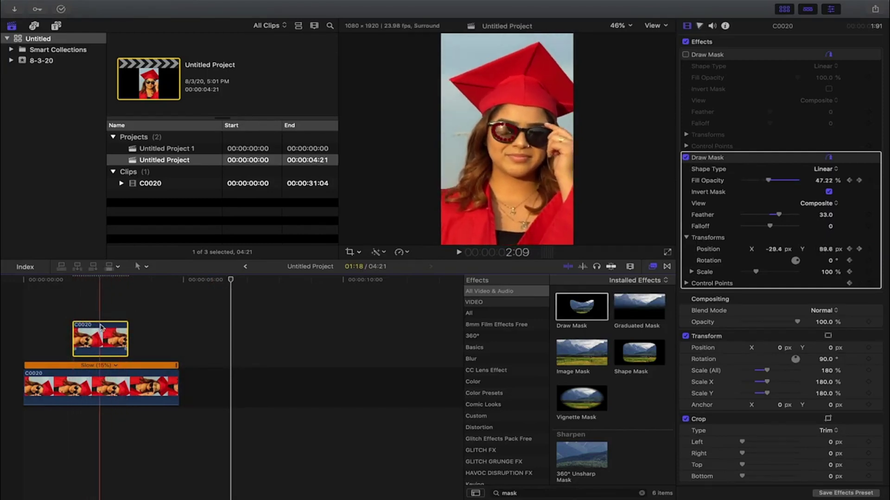
Turn the connected clip into a new compound clip
{"action": "right_click", "coordinate": [101, 330]}
{"action": "left_click", "coordinate": [135, 326]}
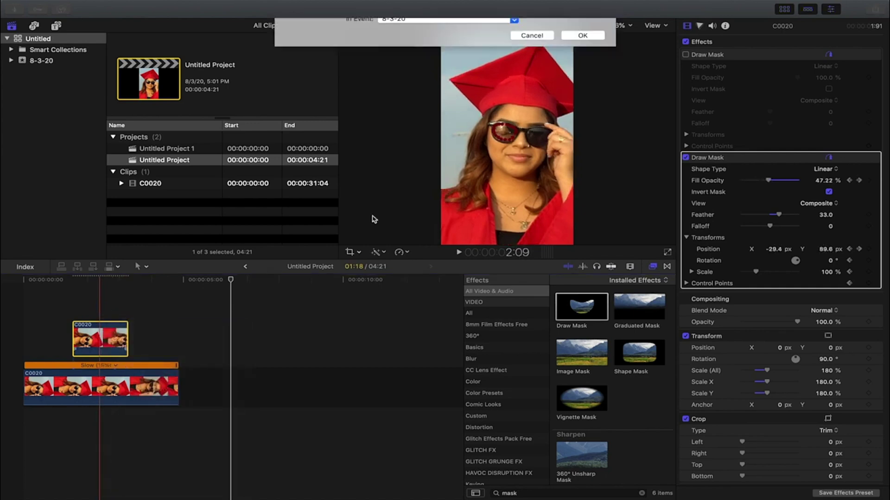
{"action": "left_click", "coordinate": [582, 62]}
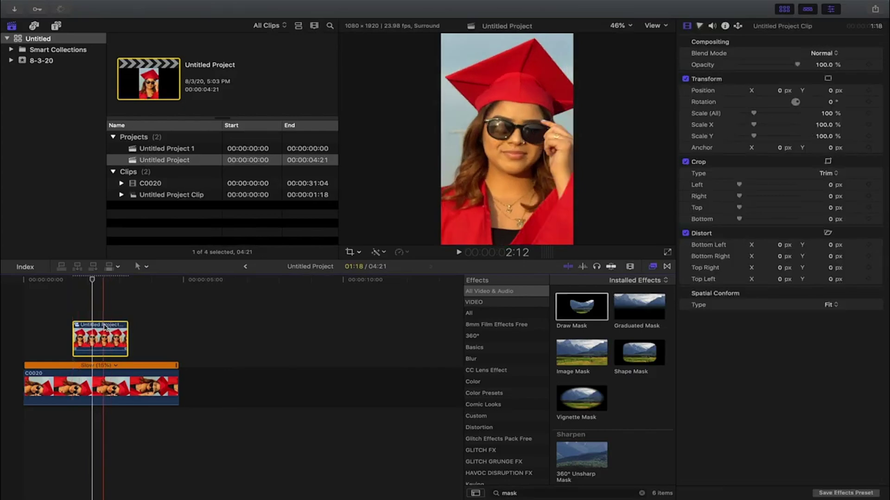
Apply a Ken Burns crop that starts tight on the sunglasses and zooms out
{"action": "left_click", "coordinate": [360, 253]}
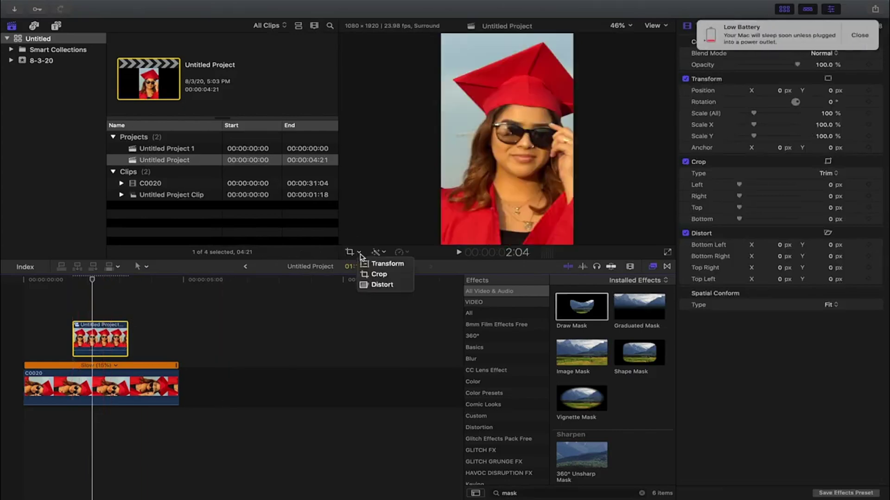
{"action": "left_click", "coordinate": [370, 274]}
{"action": "left_click", "coordinate": [532, 233]}
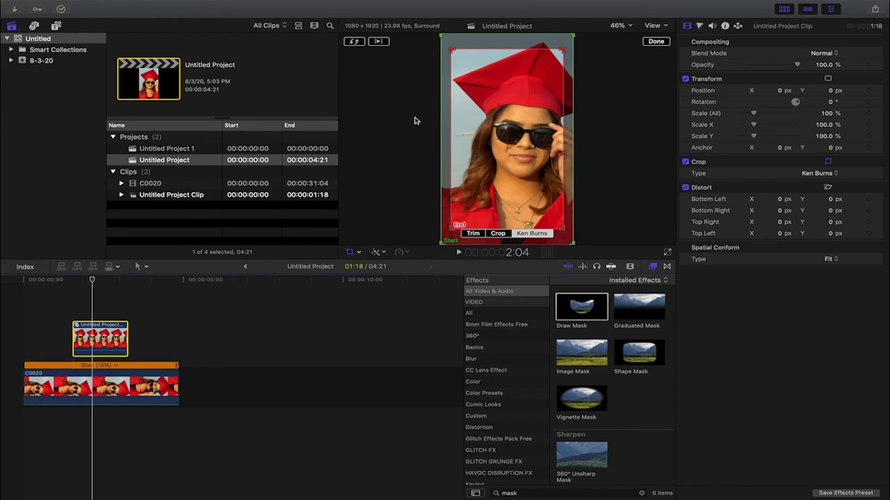
{"action": "left_click", "coordinate": [354, 41]}
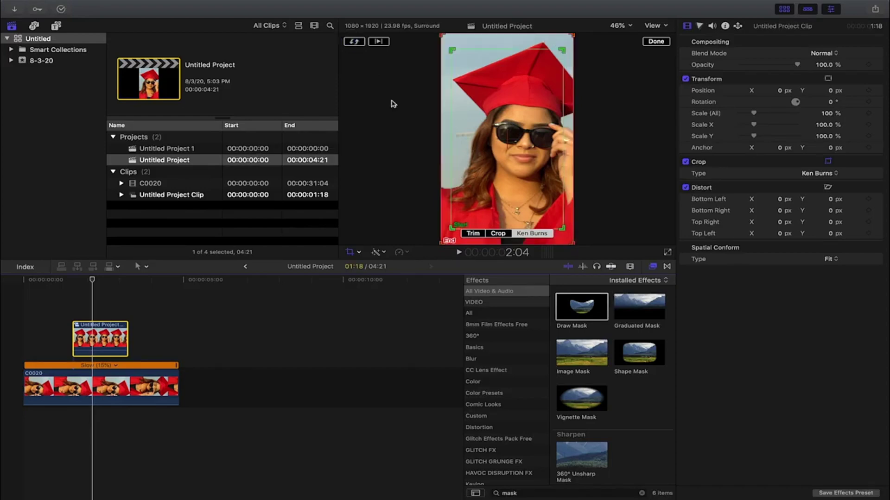
{"action": "left_click_drag", "start_coordinate": [451, 229], "coordinate": [507, 142]}
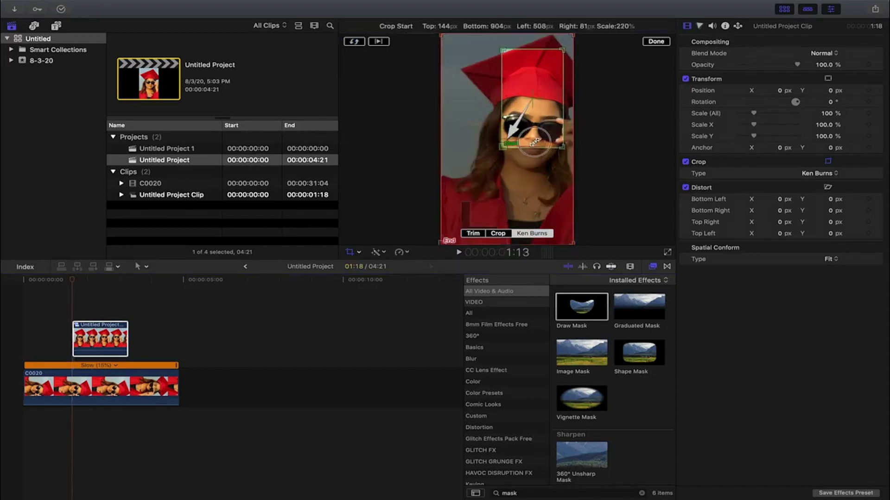
{"action": "left_click_drag", "start_coordinate": [562, 49], "coordinate": [517, 125]}
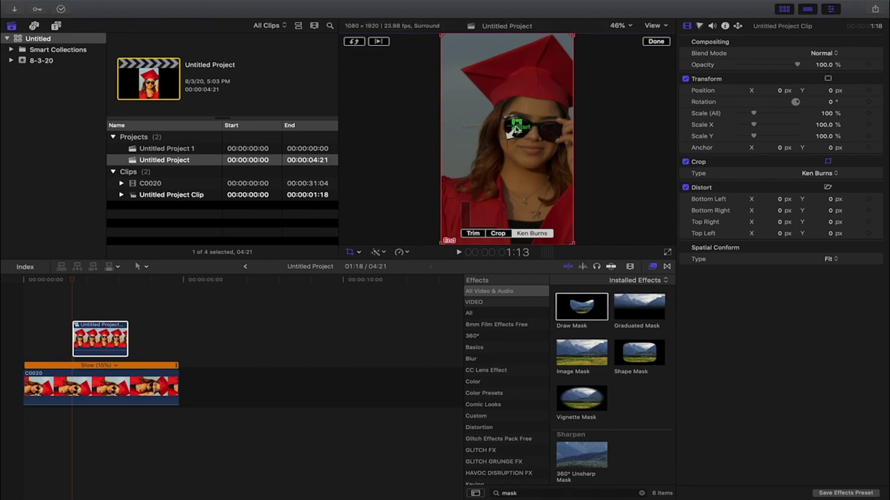
{"action": "left_click", "coordinate": [655, 42]}
Play the compound clip repeatedly to review the Ken Burns zoom-out
{"action": "left_click", "coordinate": [73, 298]}
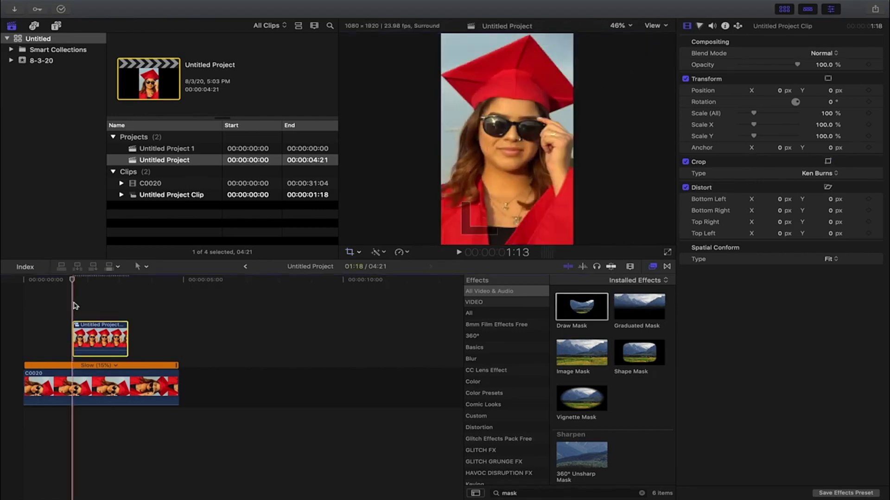
{"action": "key", "text": "space"}
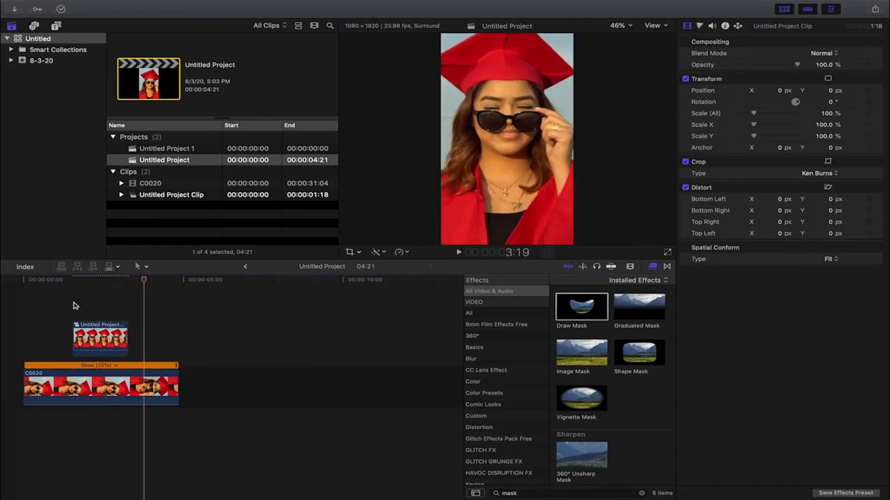
{"action": "left_click", "coordinate": [74, 306]}
{"action": "key", "text": "space"}
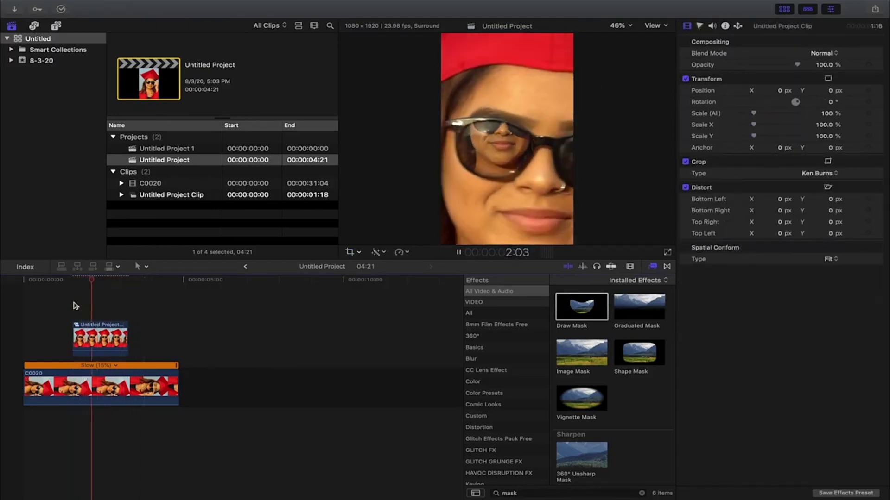
{"action": "left_click", "coordinate": [75, 306]}
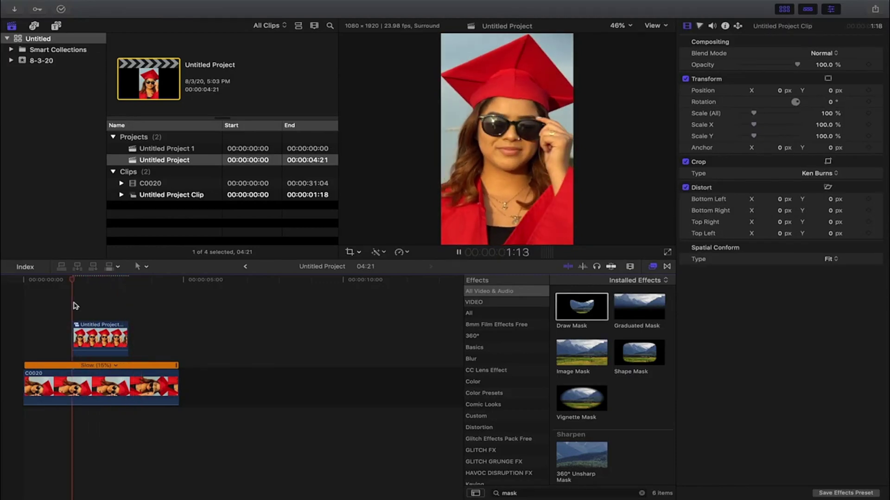
{"action": "left_click", "coordinate": [74, 306]}
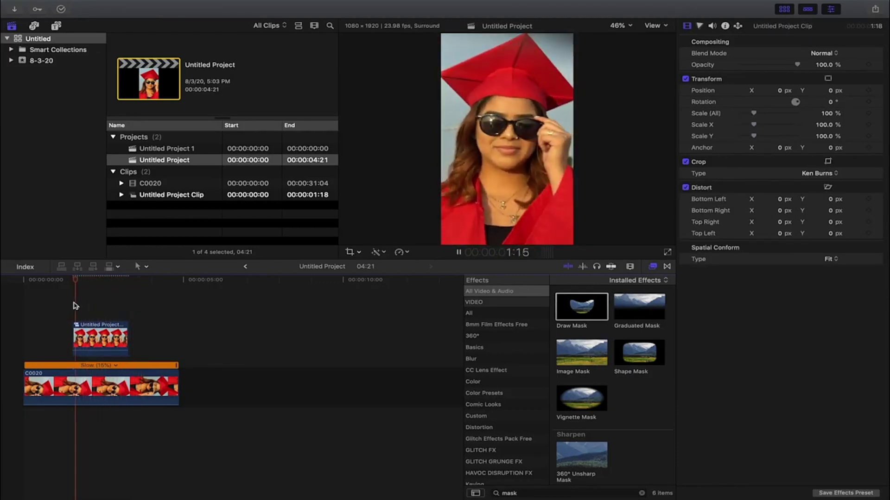
{"action": "left_click", "coordinate": [44, 306]}
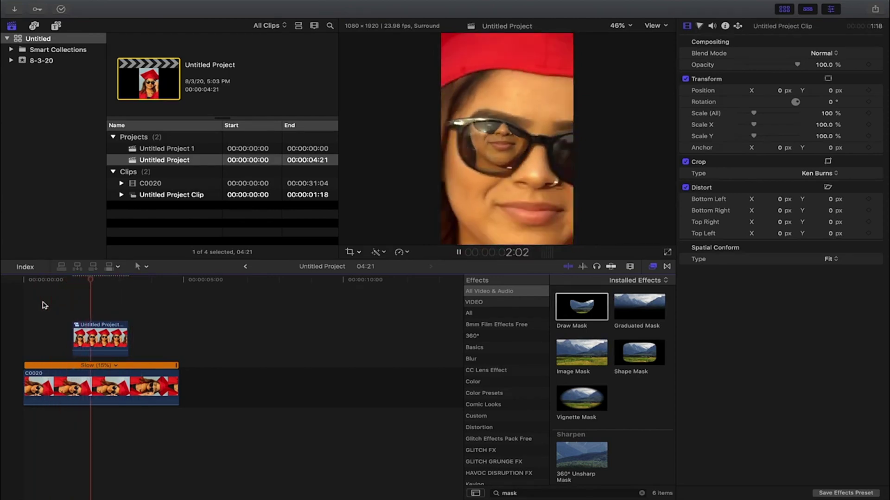
{"action": "key", "text": "space"}
Replay the project from its start to check the opening of the zoom
{"action": "left_click", "coordinate": [44, 305]}
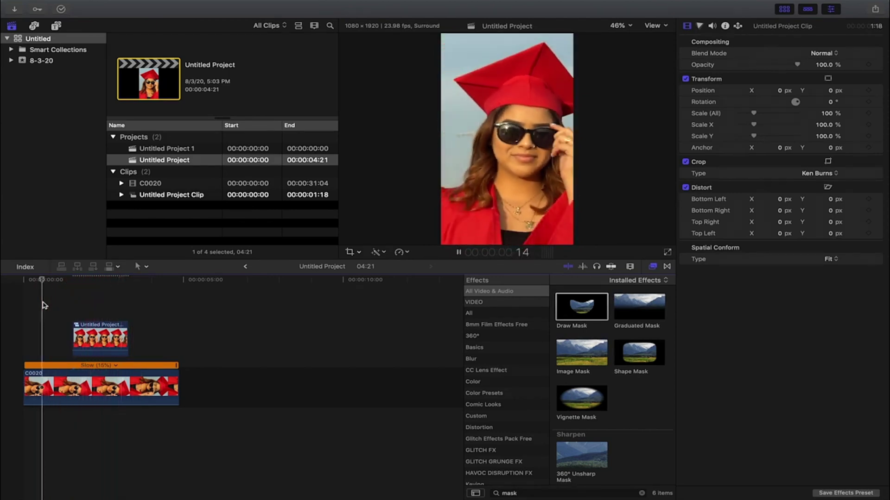
{"action": "key", "text": "space"}
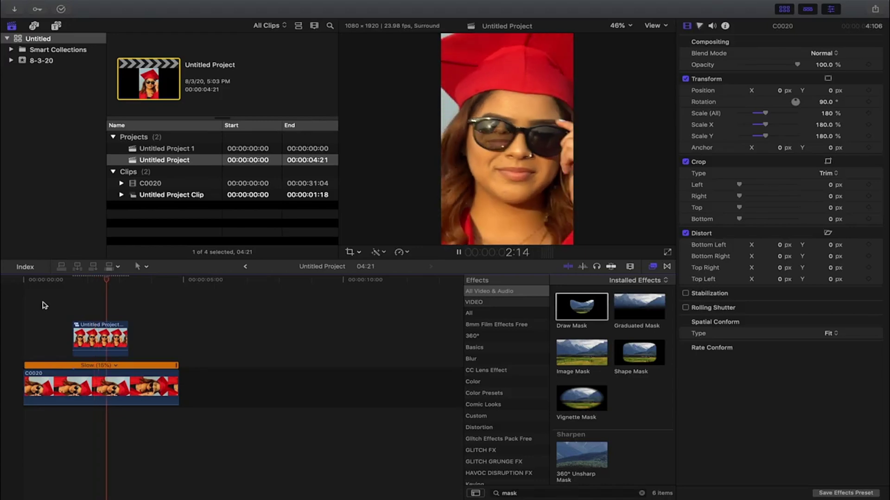
{"action": "key", "text": "space"}
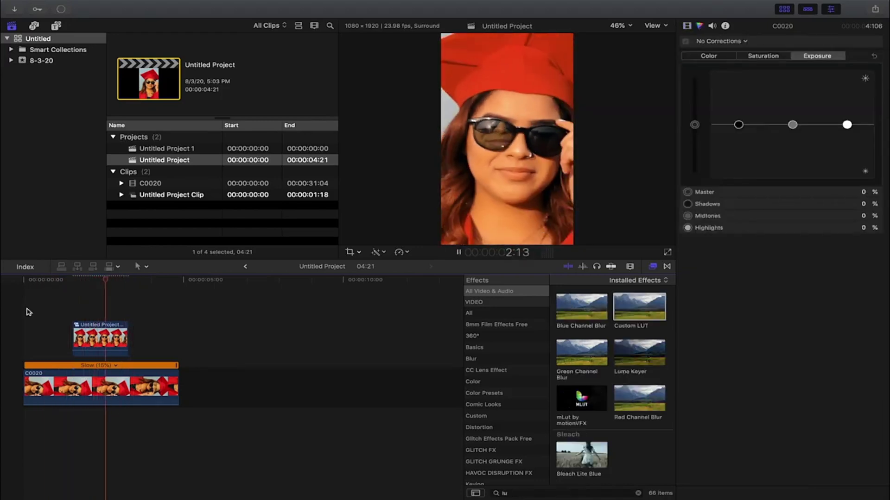
{"action": "key", "text": "Home"}
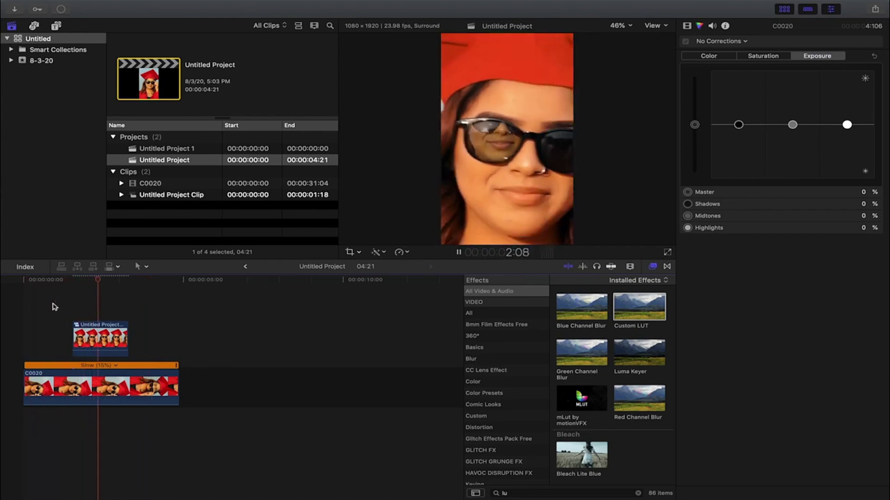
{"action": "left_click", "coordinate": [51, 303]}
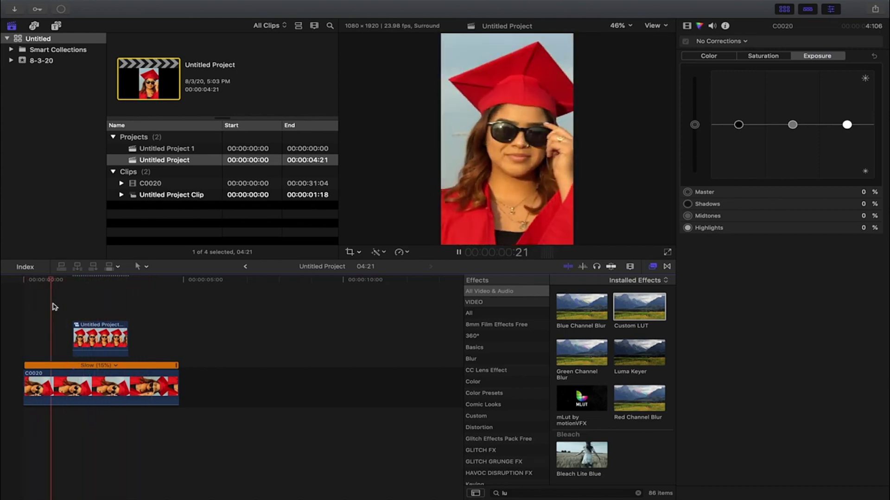